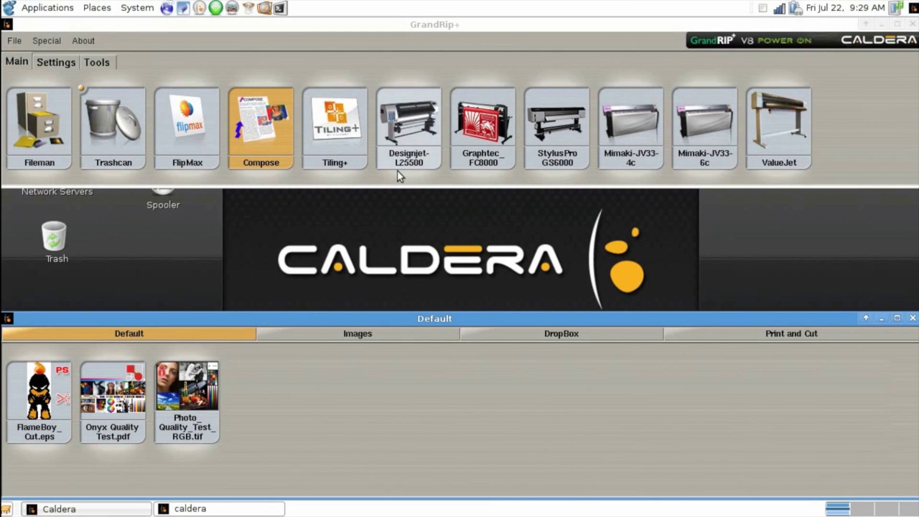
Open Compose, drag Onyx Quality Test.pdf and Photo_Quality_Test_RGB.tif onto the page, and maximize it
double_click(259, 143)
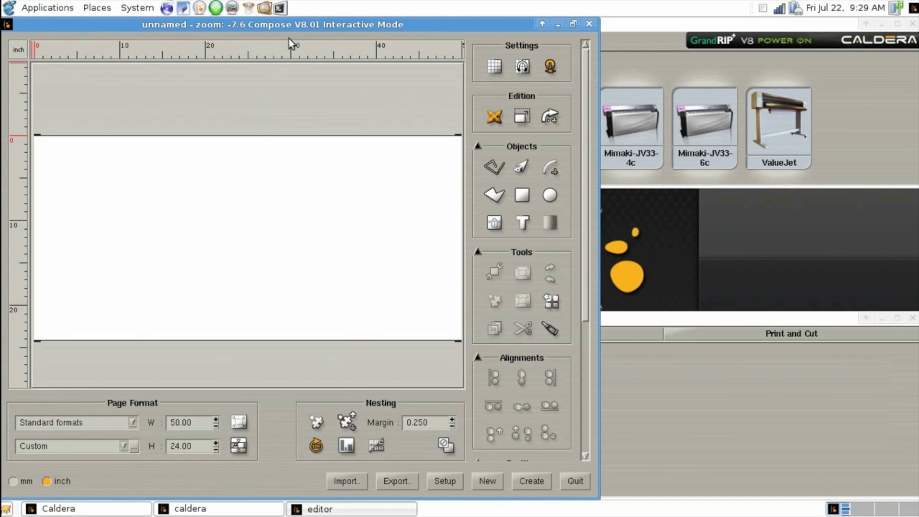
left_click_drag(286, 25, 583, 31)
left_click_drag(117, 399, 431, 248)
left_click_drag(187, 402, 402, 194)
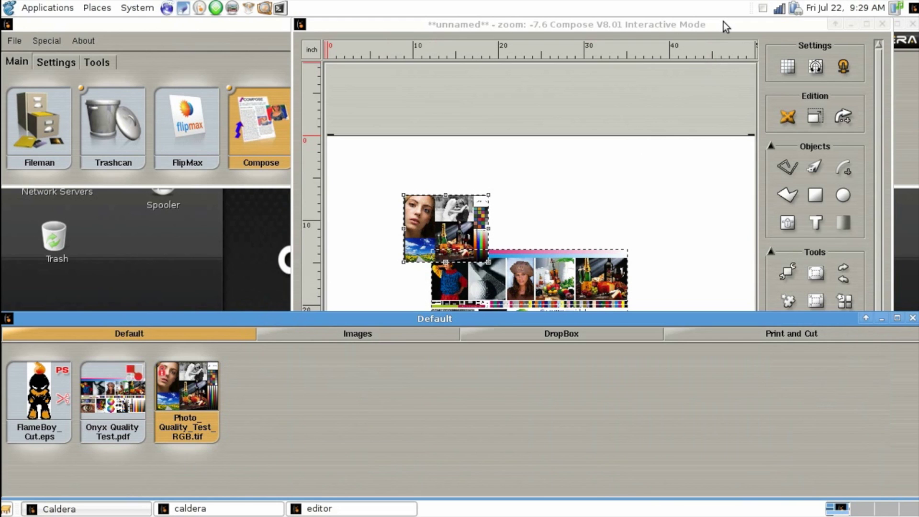
left_click(723, 22)
left_click(866, 24)
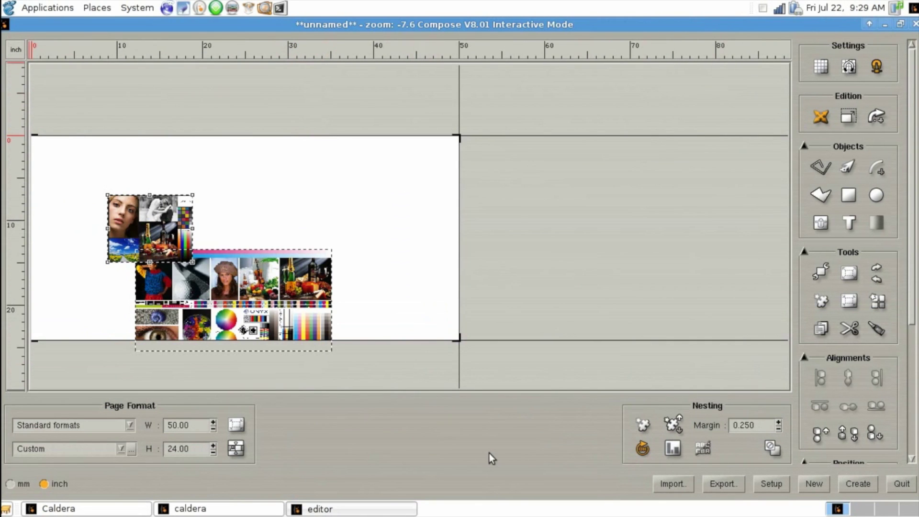
Set the page to StylusProGS6000 Roll54 (53.61 × 24 in) and move the photo collage top-left
left_click(130, 426)
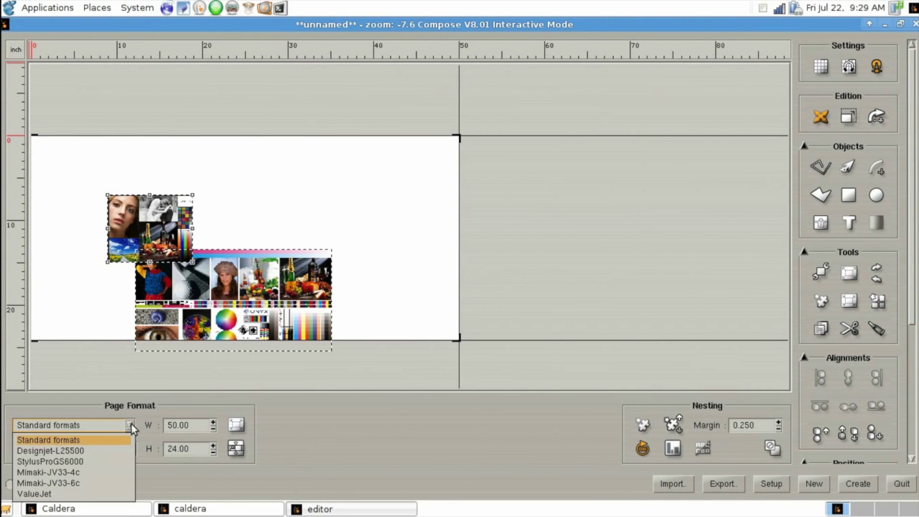
left_click(77, 462)
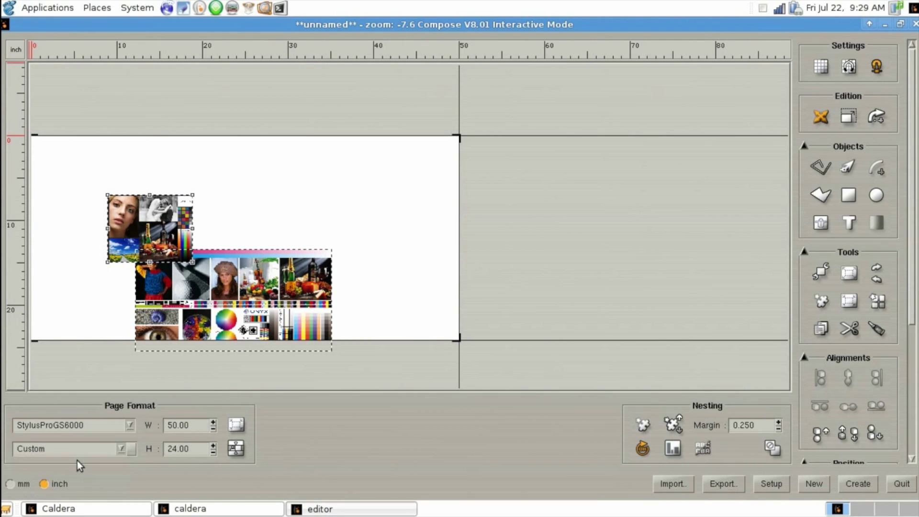
left_click(120, 451)
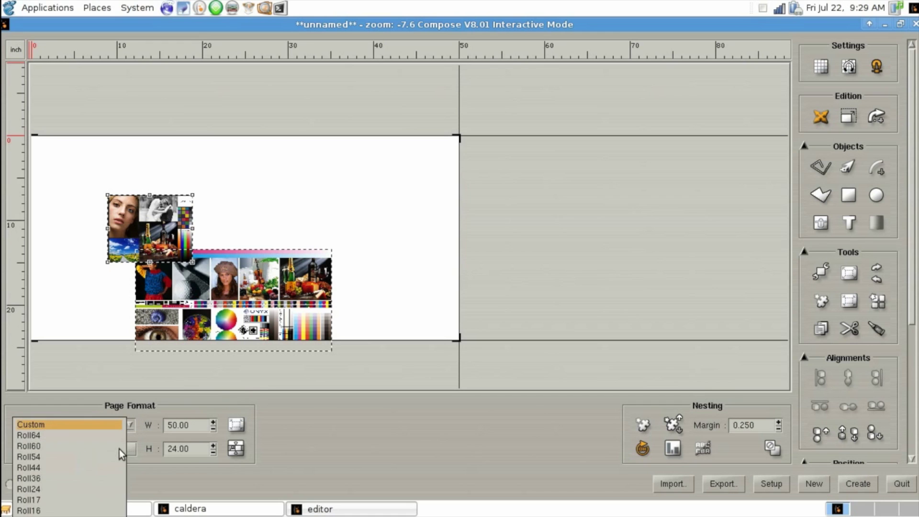
left_click(48, 457)
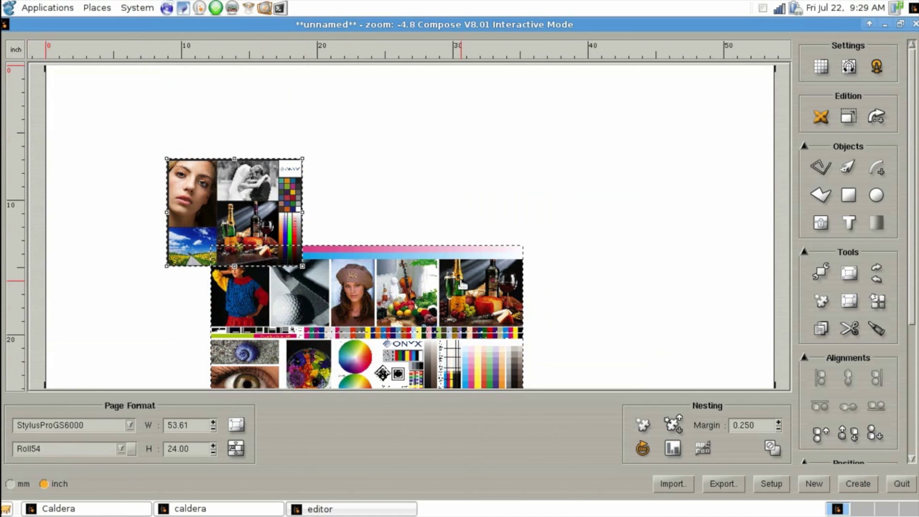
left_click_drag(234, 198, 148, 128)
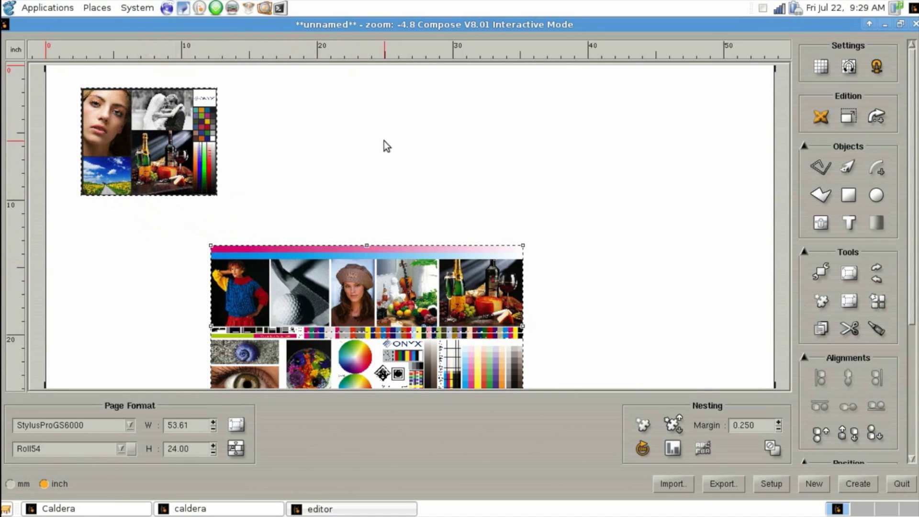
Drag the Onyx test chart to the top-right (X0 29.54, Y0 0.65) and reveal its Position values
left_click(385, 280)
left_click_drag(385, 280, 418, 127)
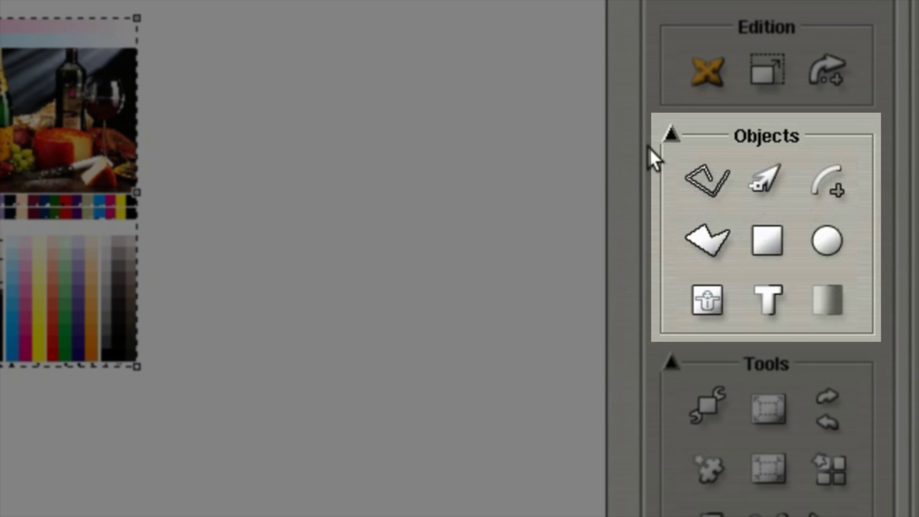
left_click(671, 135)
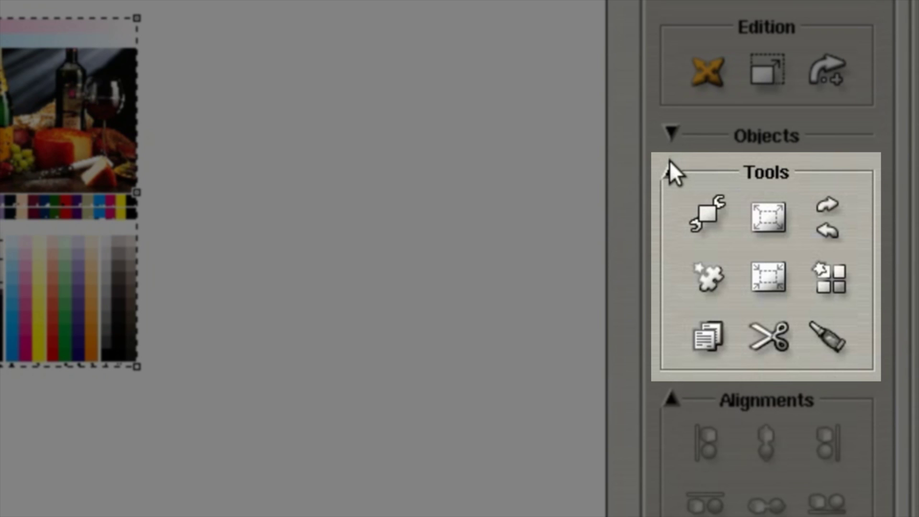
left_click(670, 165)
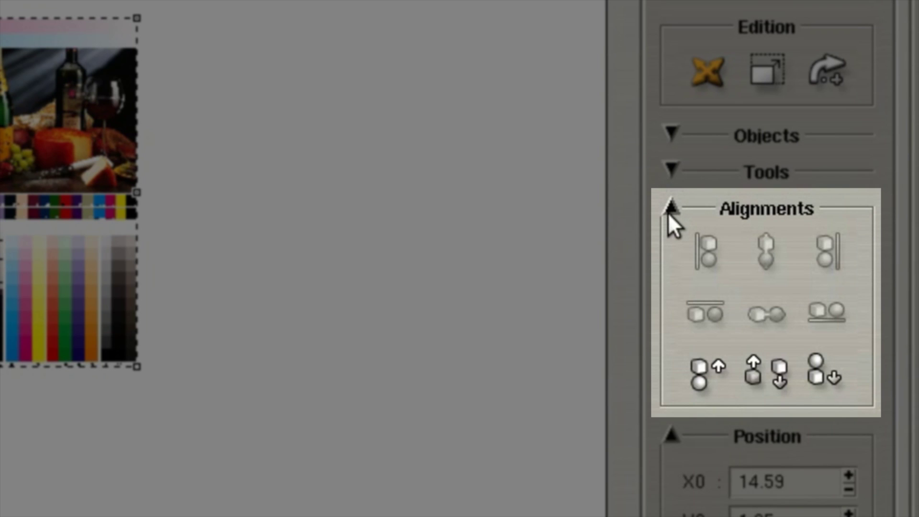
left_click(670, 209)
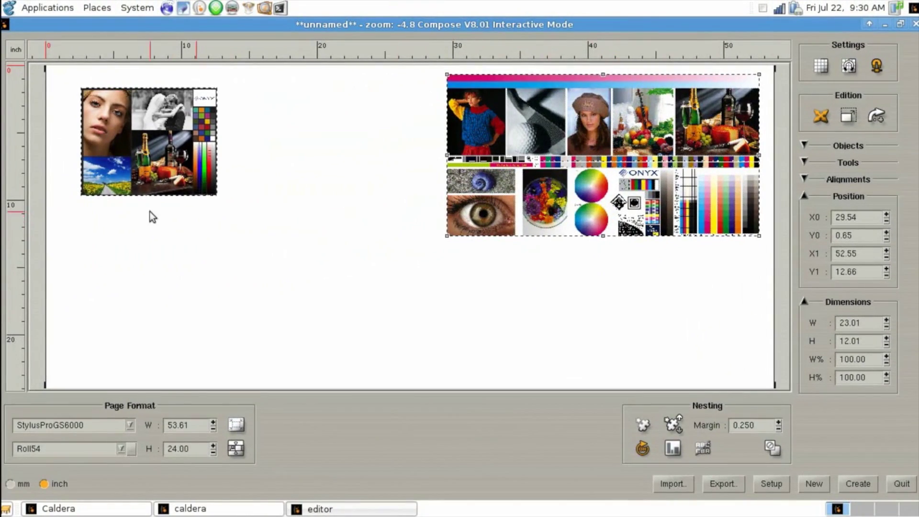
Scale the photo collage's width to 200%, making it 20 × 16 inches
left_click(152, 174)
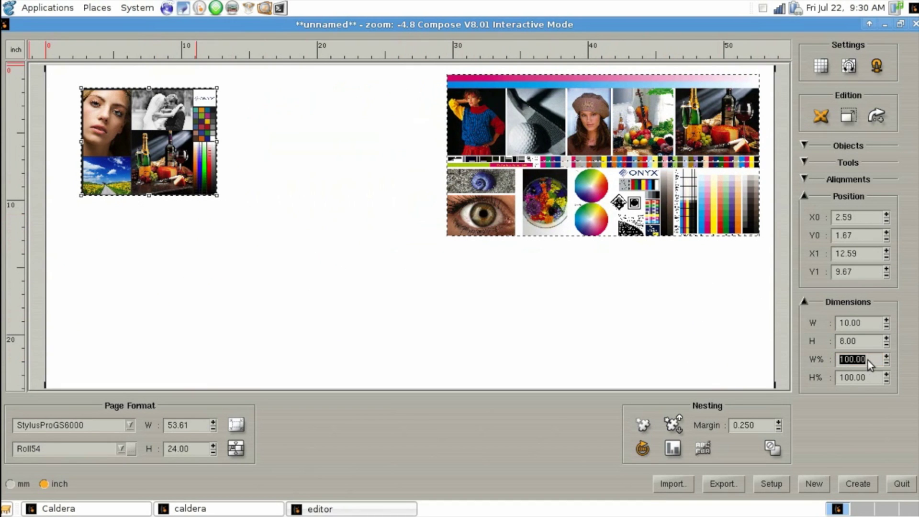
left_click_drag(870, 358, 829, 357)
type("200")
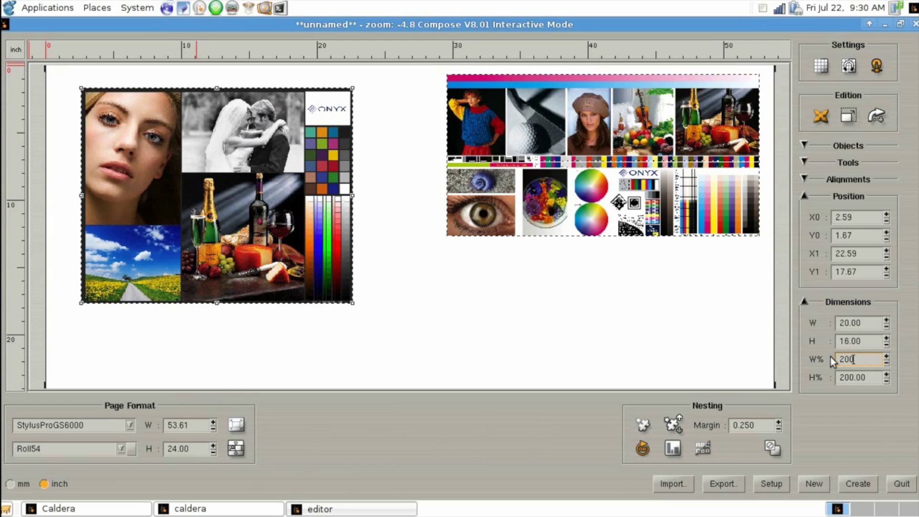
Select both images and align them along their top and left edges
left_click(804, 302)
left_click(804, 197)
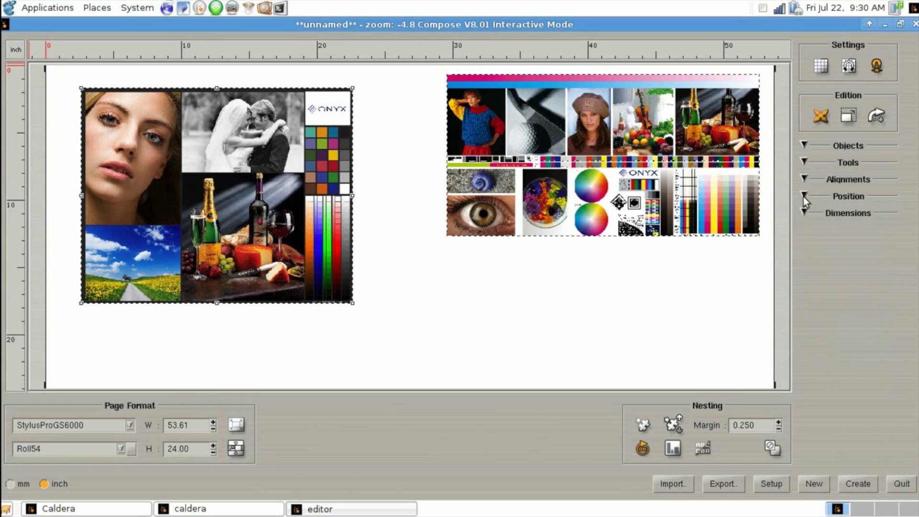
left_click(805, 179)
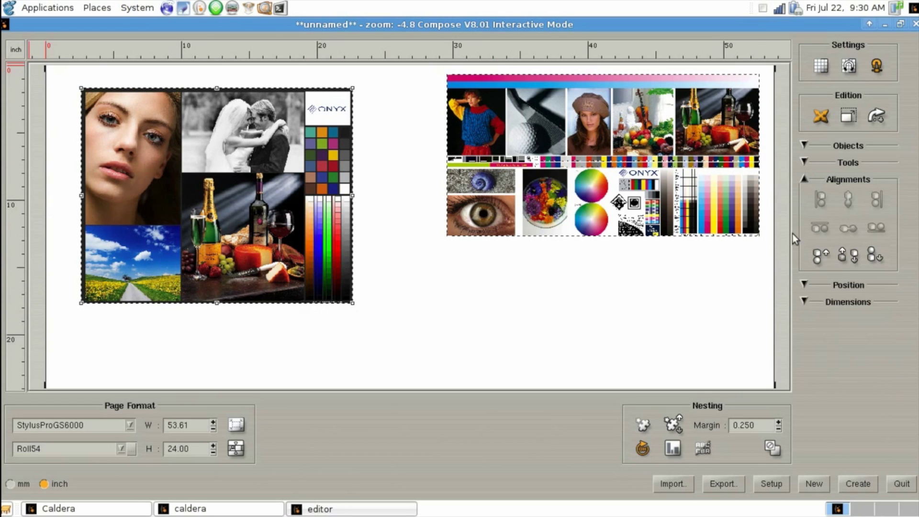
left_click_drag(756, 304, 267, 181)
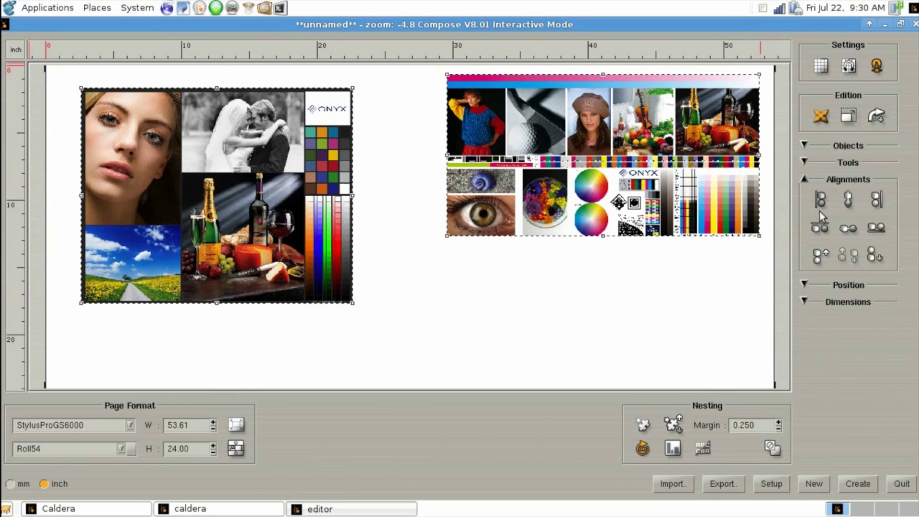
left_click(822, 229)
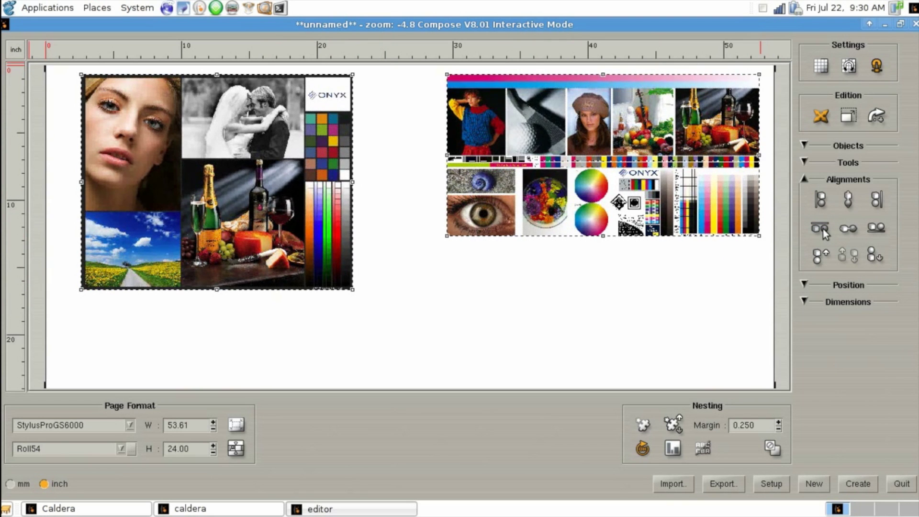
left_click(823, 207)
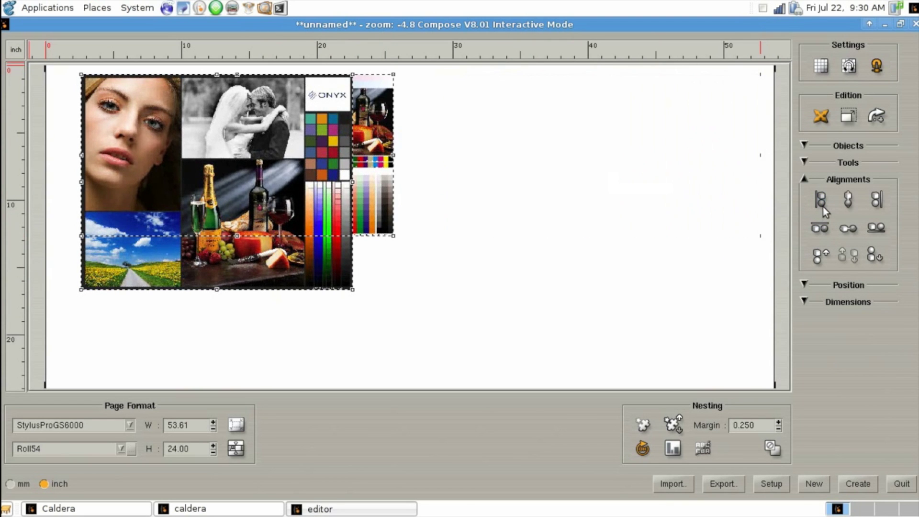
Move the photo collage to the right of the Onyx test chart
left_click(501, 261)
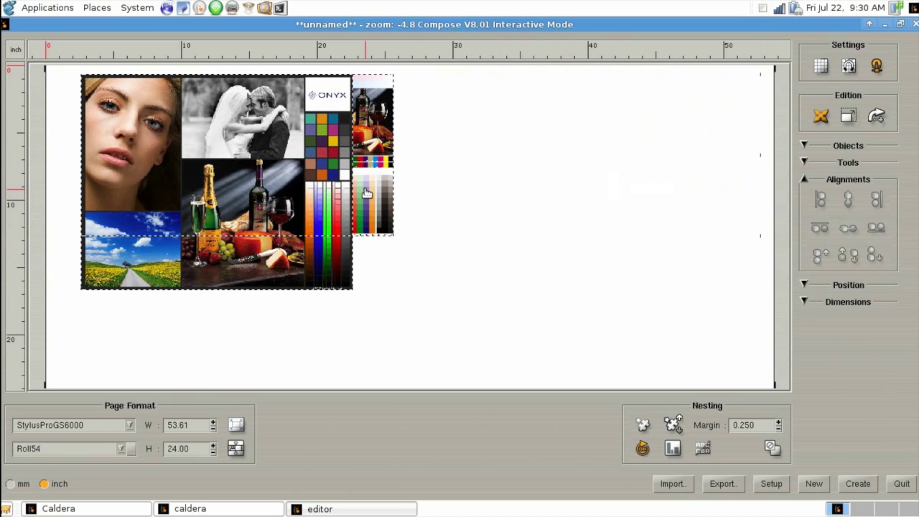
left_click_drag(208, 175, 558, 175)
left_click(775, 213)
Place a duplicate of the Onyx test chart directly beneath the original
left_click(805, 178)
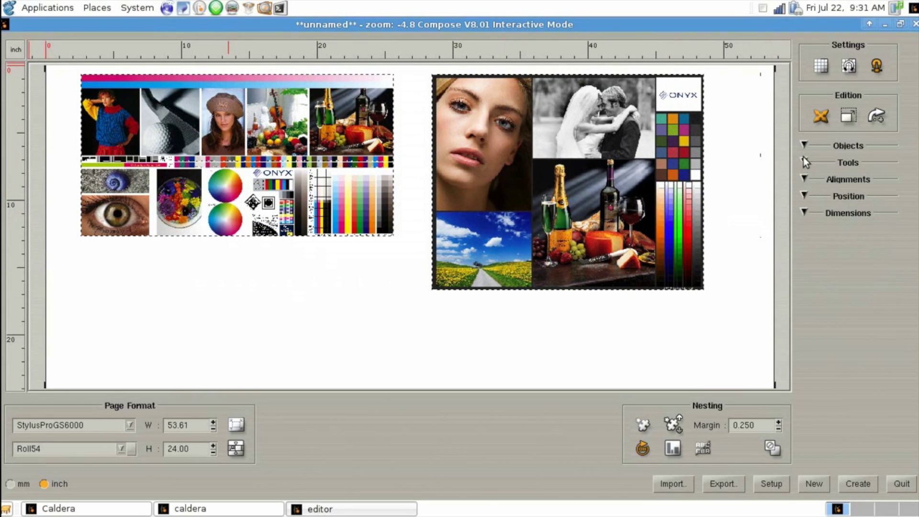
left_click(805, 162)
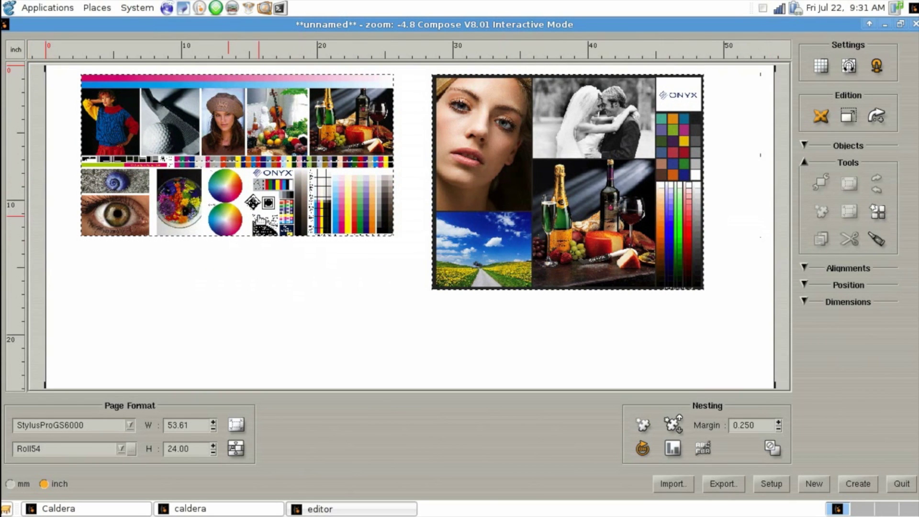
left_click(259, 218)
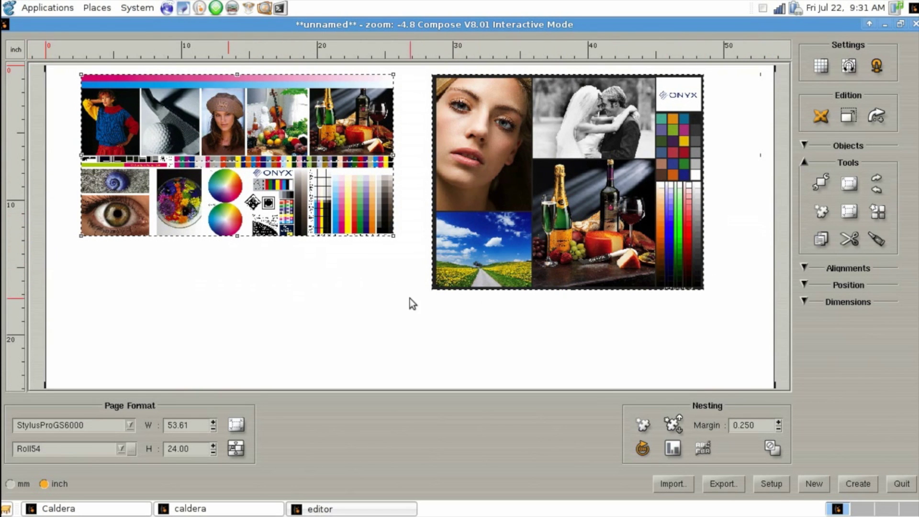
left_click(395, 303)
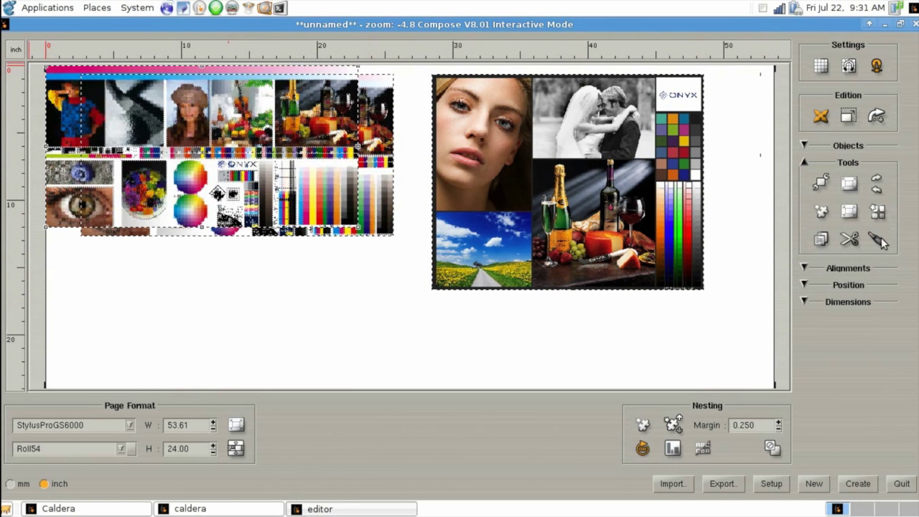
left_click_drag(263, 159, 250, 288)
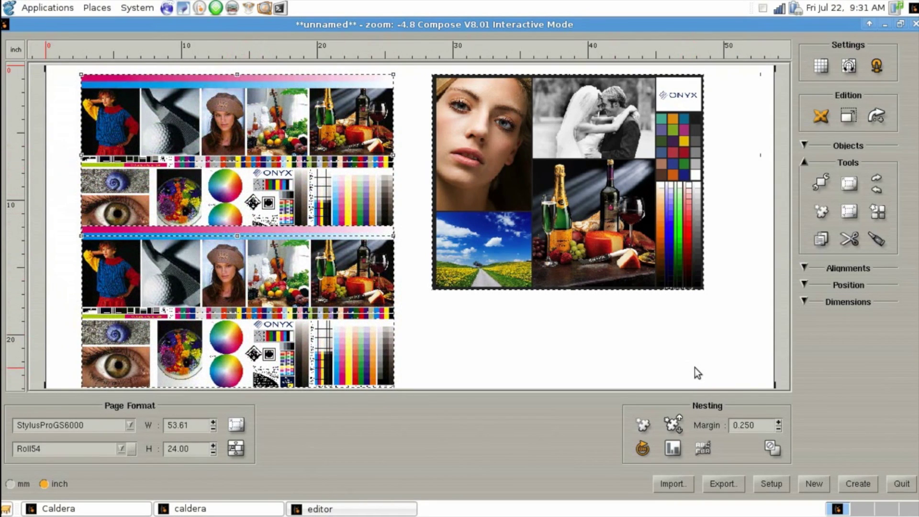
Select all the images on the page and nest them
left_click_drag(706, 380, 231, 188)
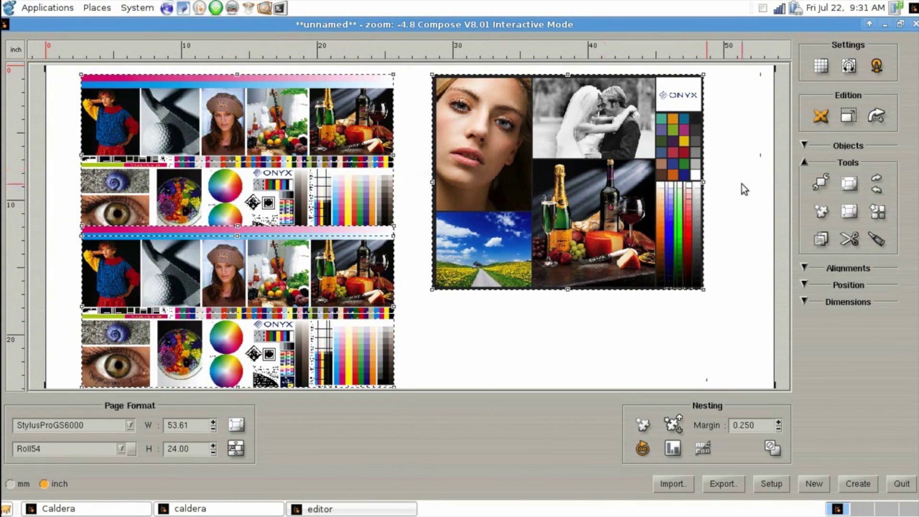
left_click(825, 214)
left_click(641, 258)
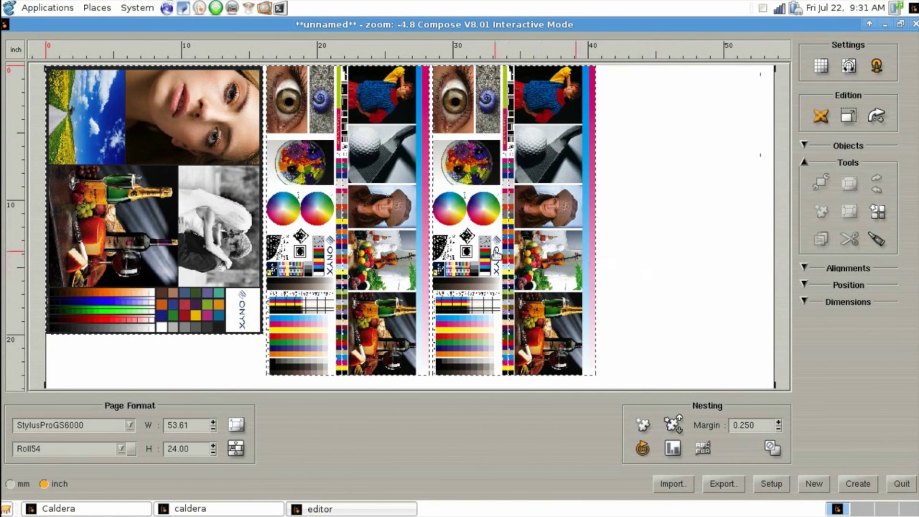
Rotate the photo collage 90° back to landscape and re-nest all images toward the top-left
left_click(191, 205)
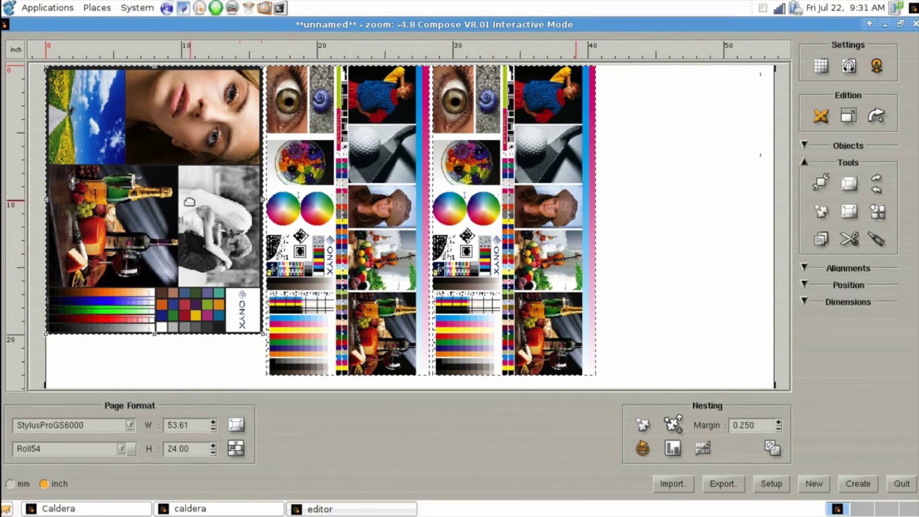
left_click(874, 189)
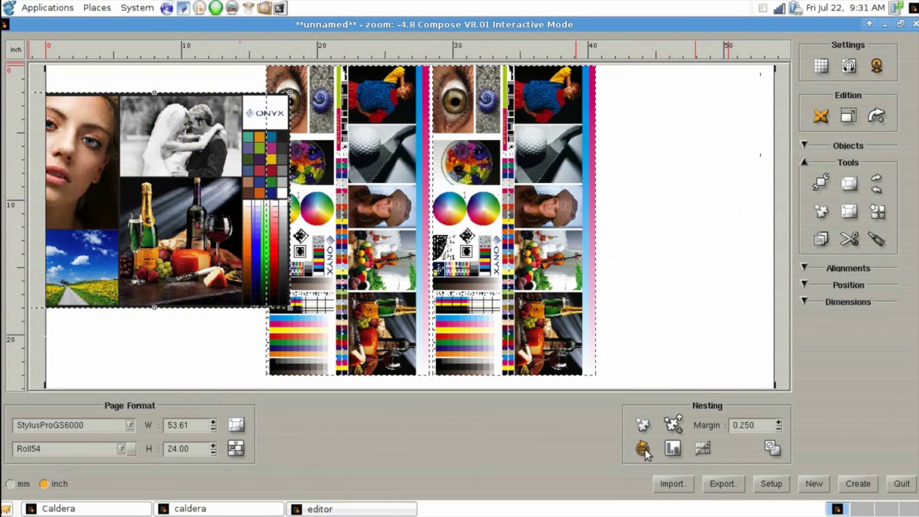
left_click_drag(630, 378, 160, 189)
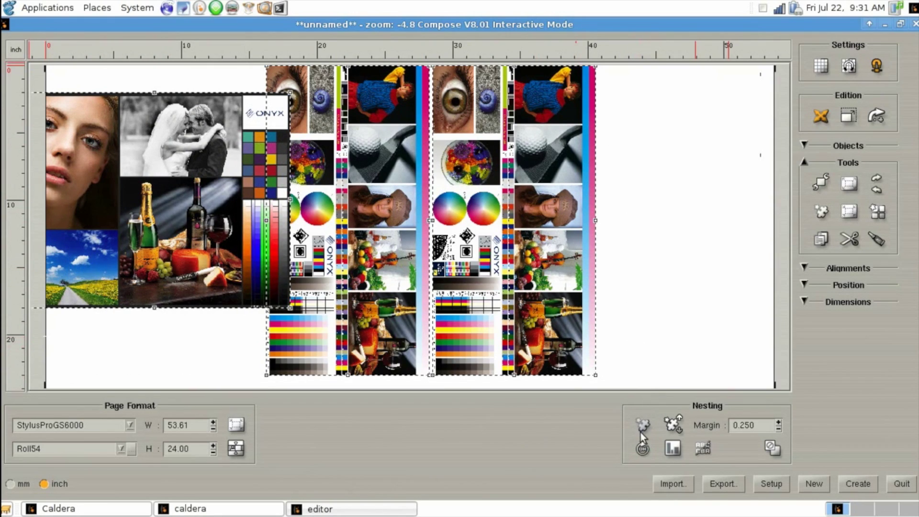
left_click(643, 425)
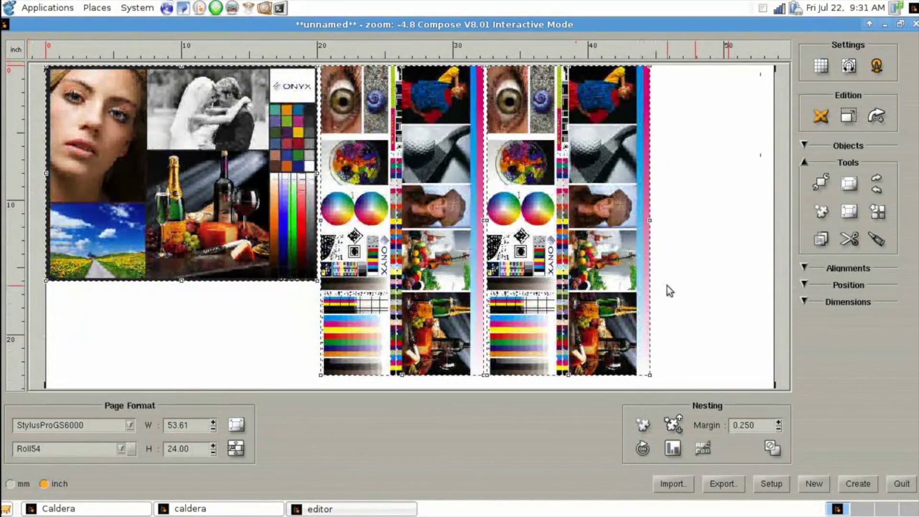
Add a text box below the collage reading 'Printed on White Coroplast' and 'Job # 12'
left_click(668, 285)
left_click(814, 146)
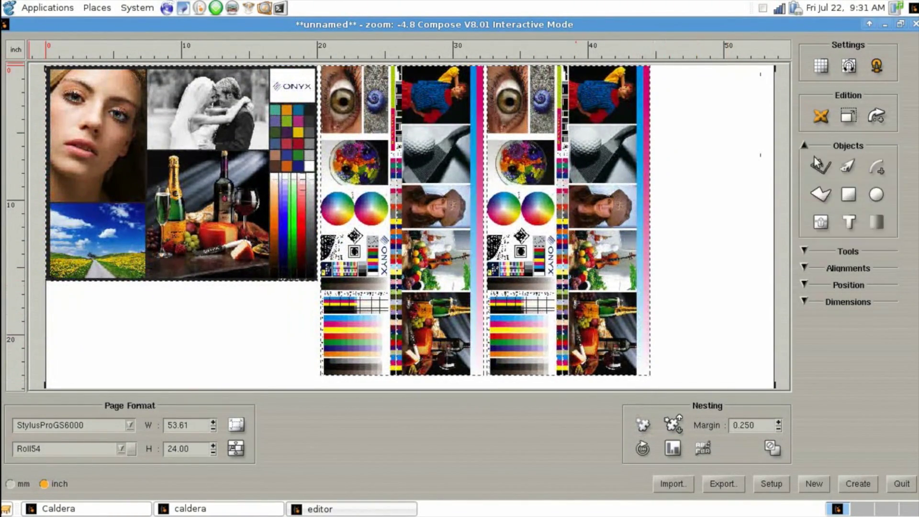
left_click(850, 223)
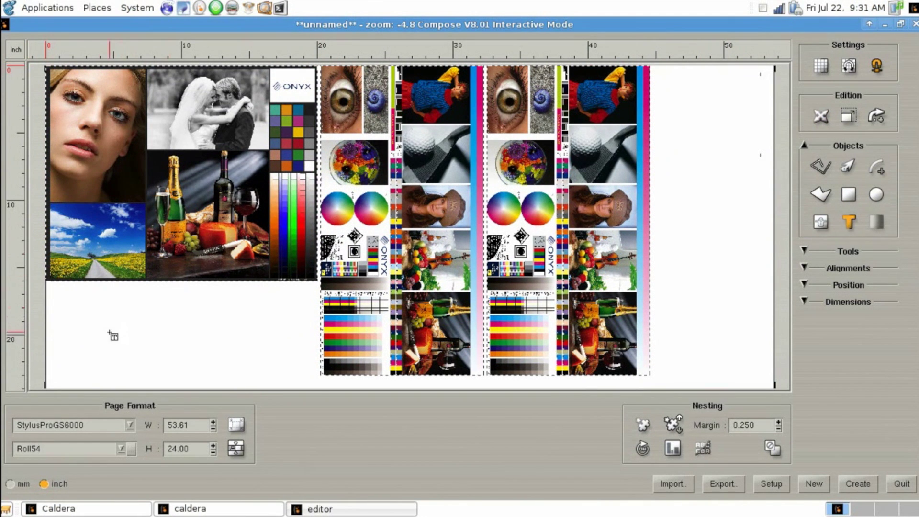
left_click_drag(68, 295, 195, 352)
type("Pri")
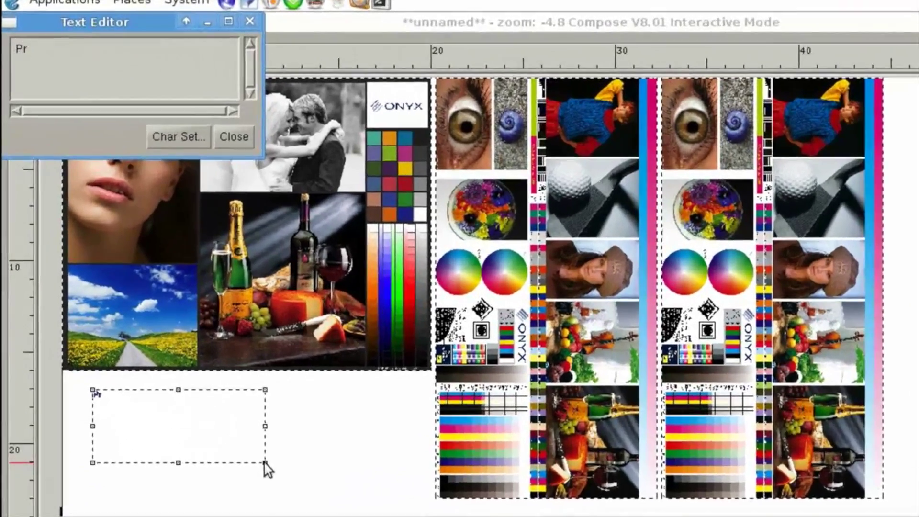
type("nted")
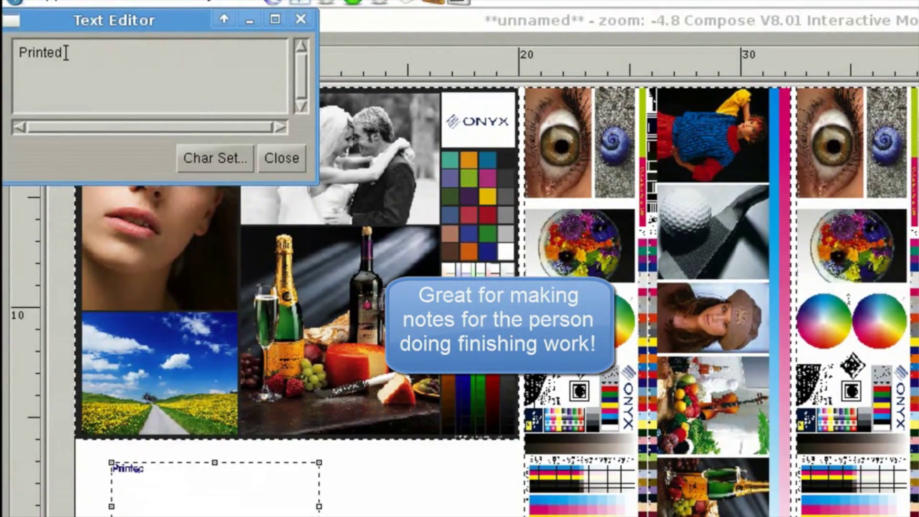
type(" on Coroplas")
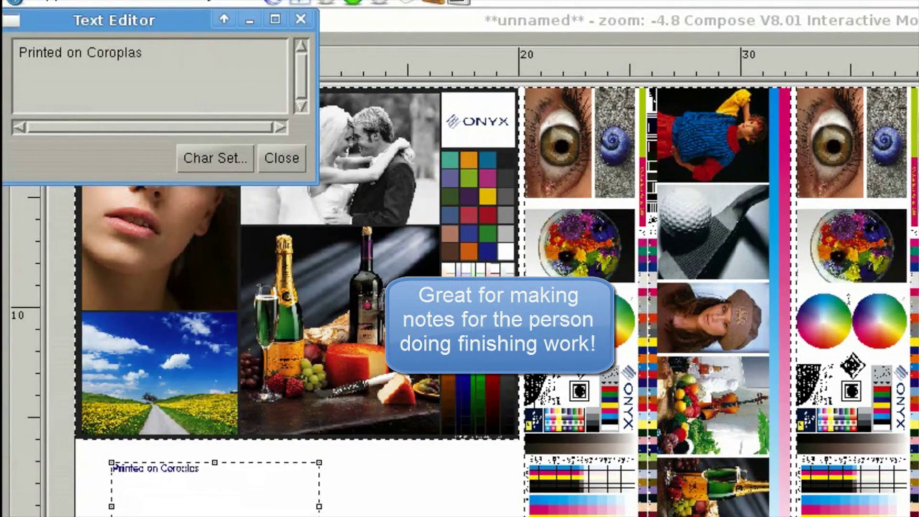
key("BackSpace")
key("BackSpace")
key("BackSpace")
key("BackSpace")
key("BackSpace")
key("BackSpace")
key("BackSpace")
key("BackSpace")
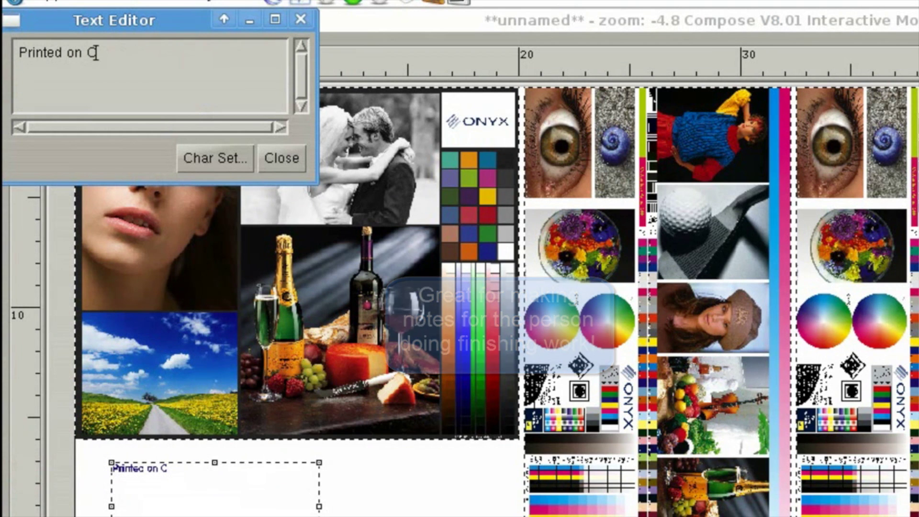
type("White Corop")
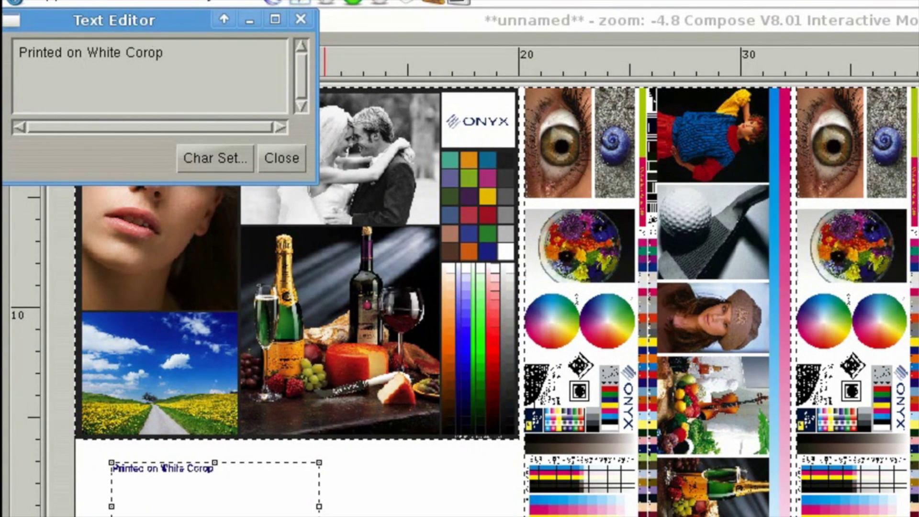
type("last")
key("Return")
type("Job")
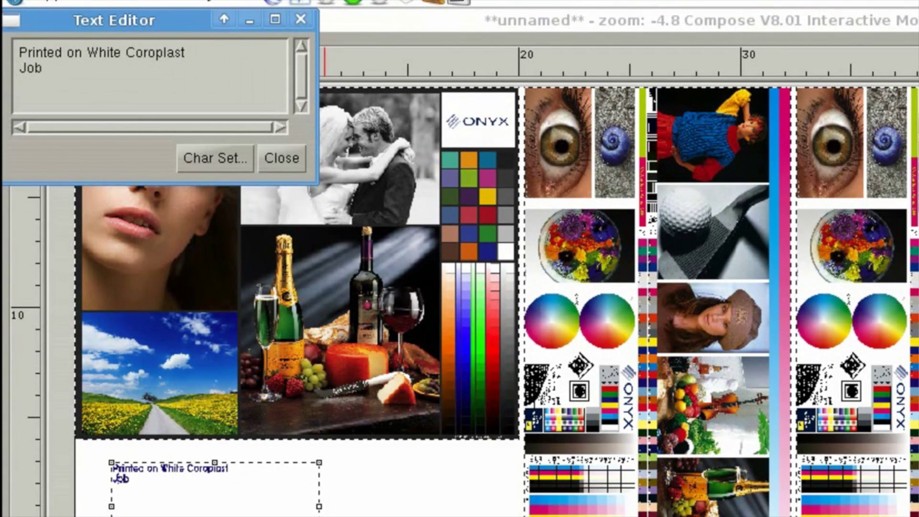
type(" # 12")
left_click(281, 158)
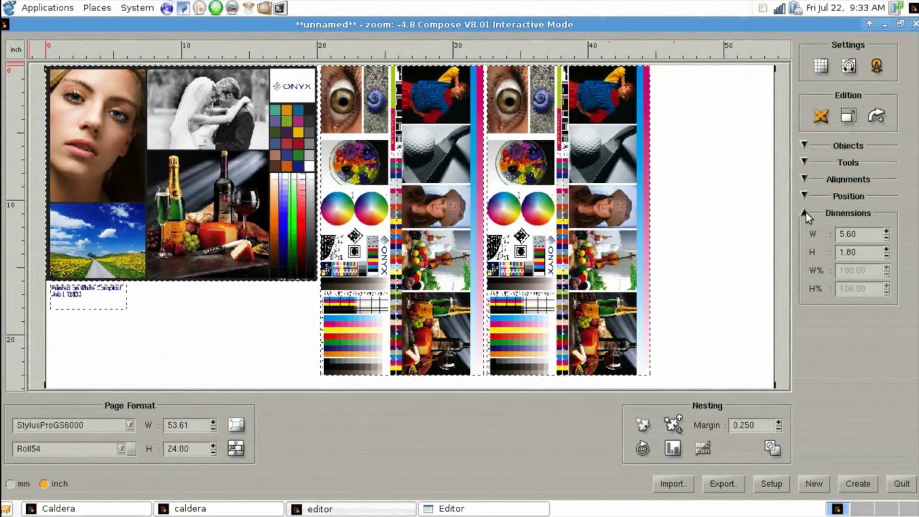
Export the layout as a PDF named 'job 12833' into /home/public/hotfolder
left_click(805, 214)
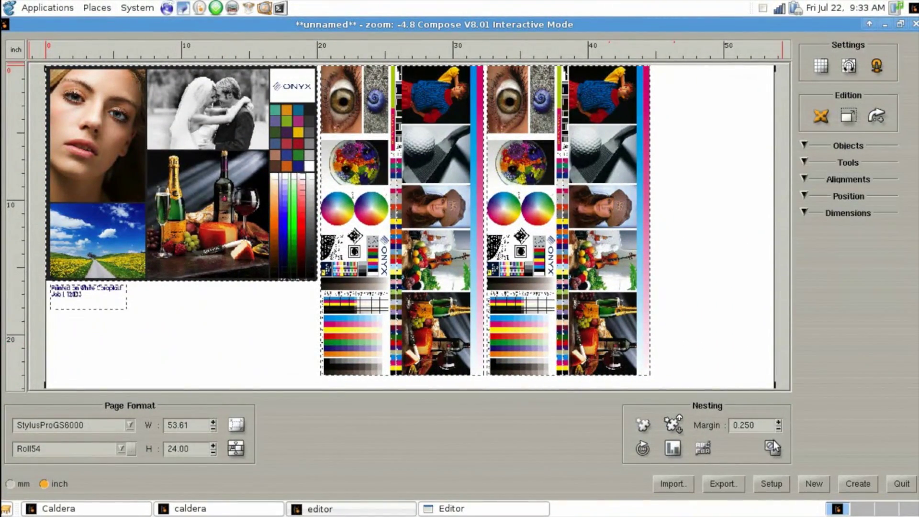
left_click(720, 486)
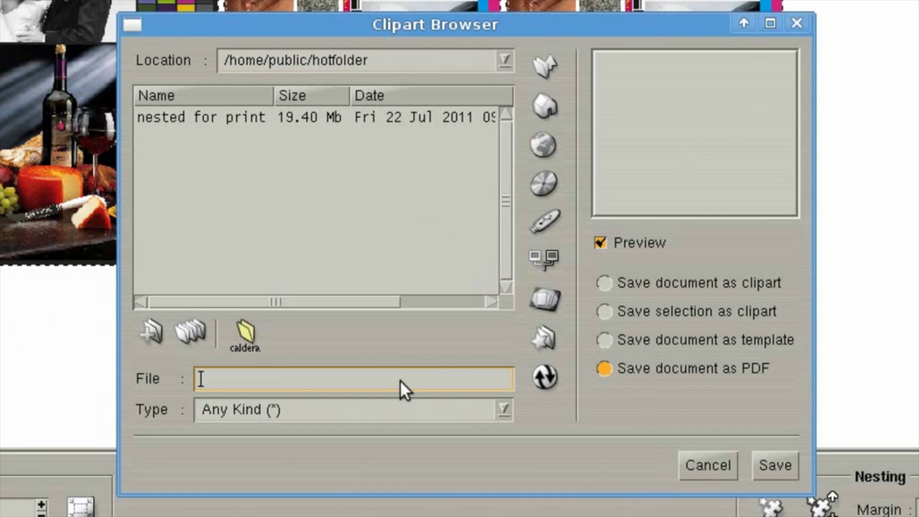
type("job 12")
type("833")
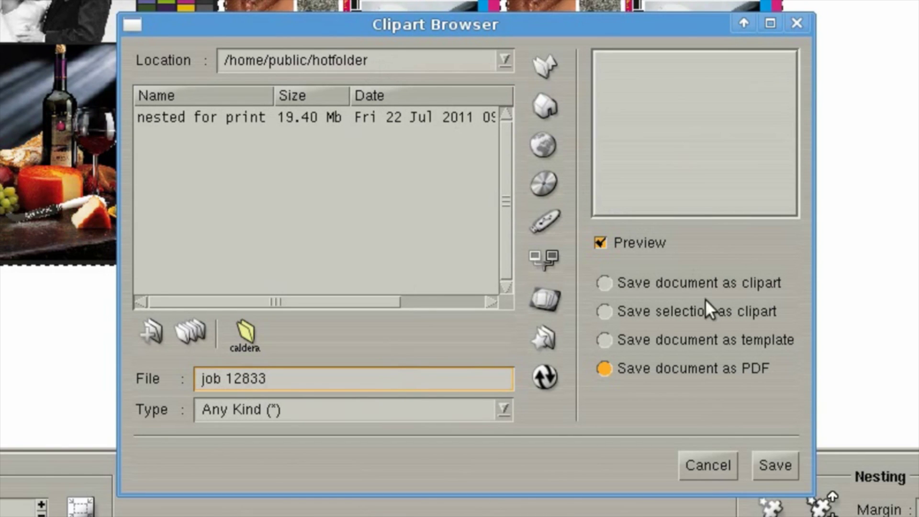
left_click(771, 475)
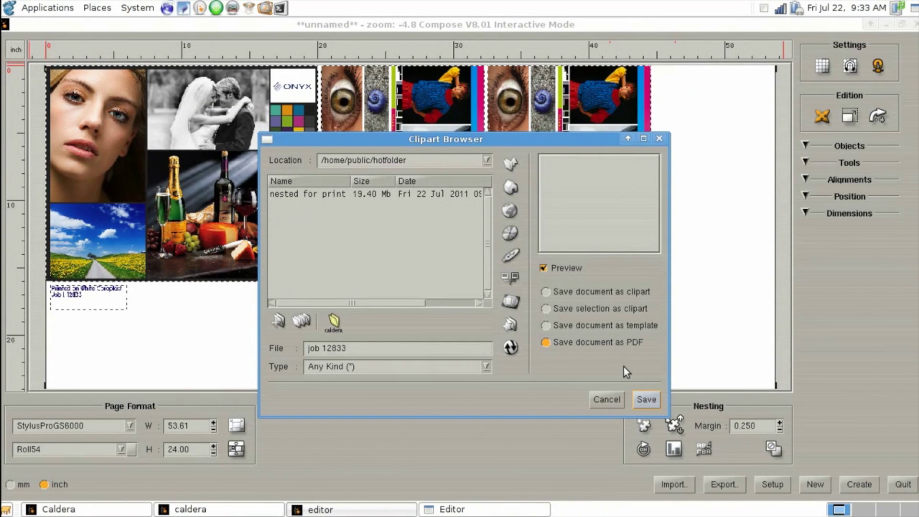
key("Return")
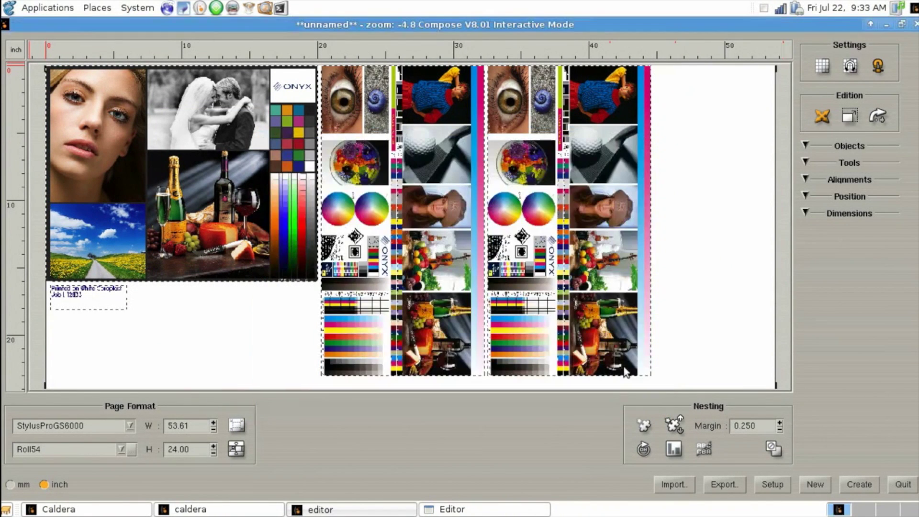
Quit Compose, declining to save the layout
left_click(906, 484)
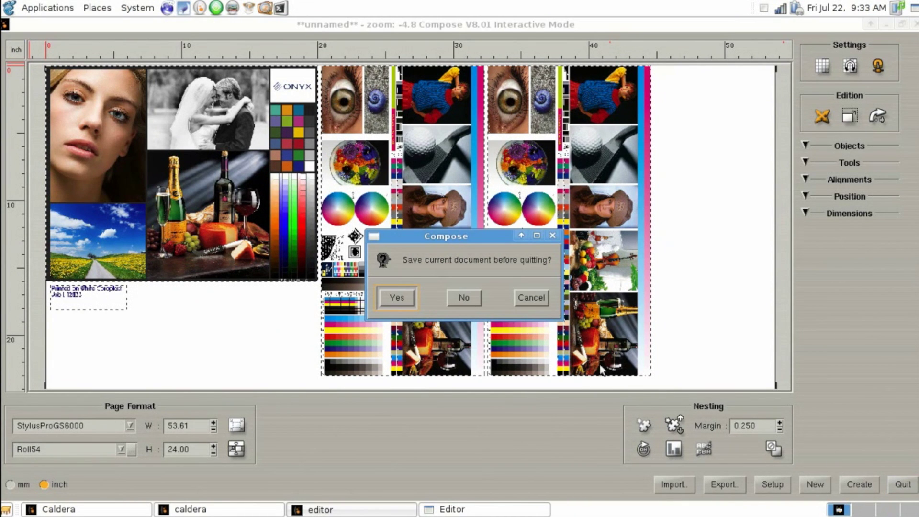
left_click(464, 297)
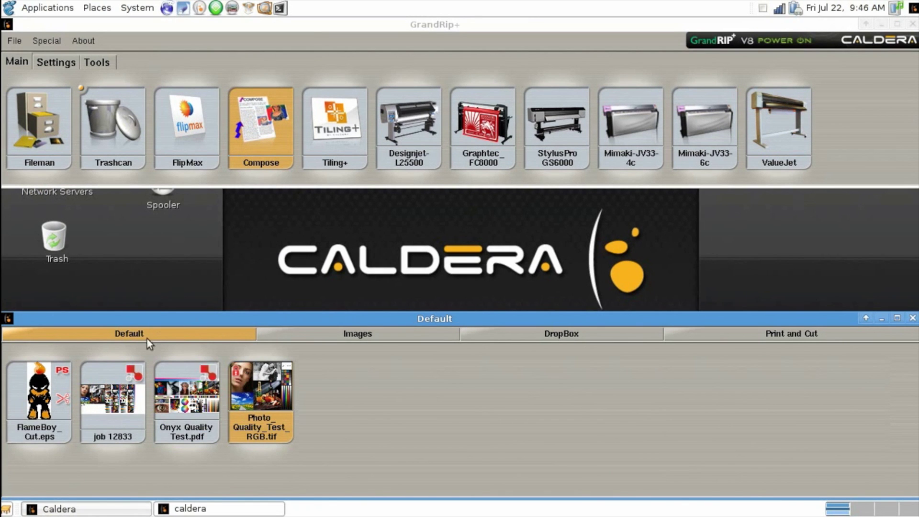
Open job 12833's thumbnail from the Default queue in the preview viewer
left_click(99, 402)
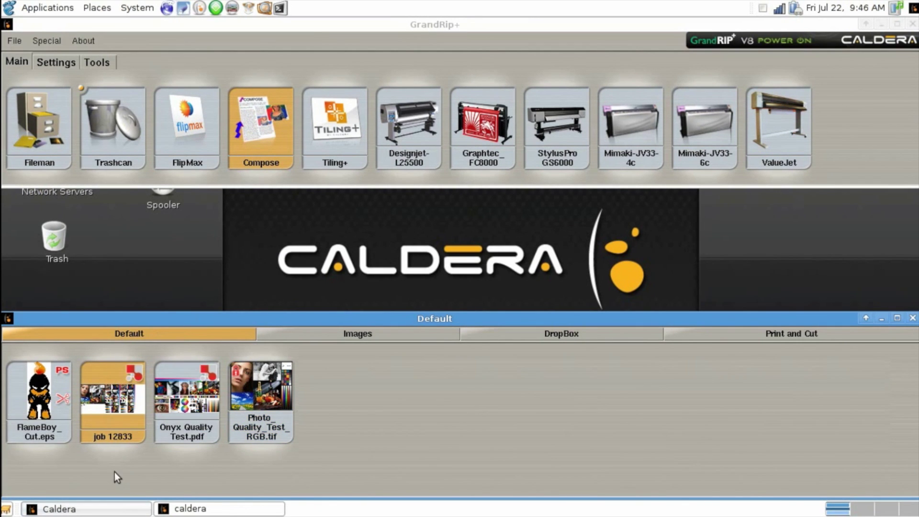
double_click(100, 378)
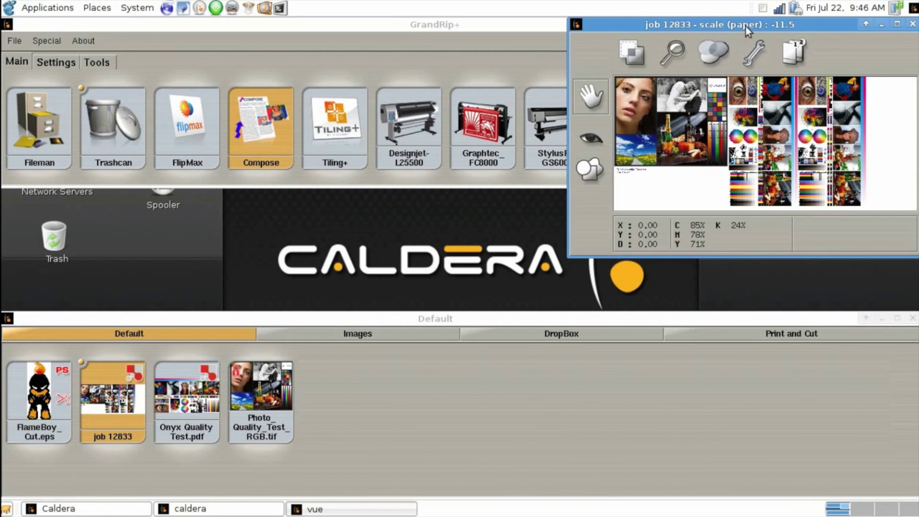
Rectangle-select job 12833's printed images, excluding the blank right end, and copy them into a new job
left_click_drag(745, 27, 448, 76)
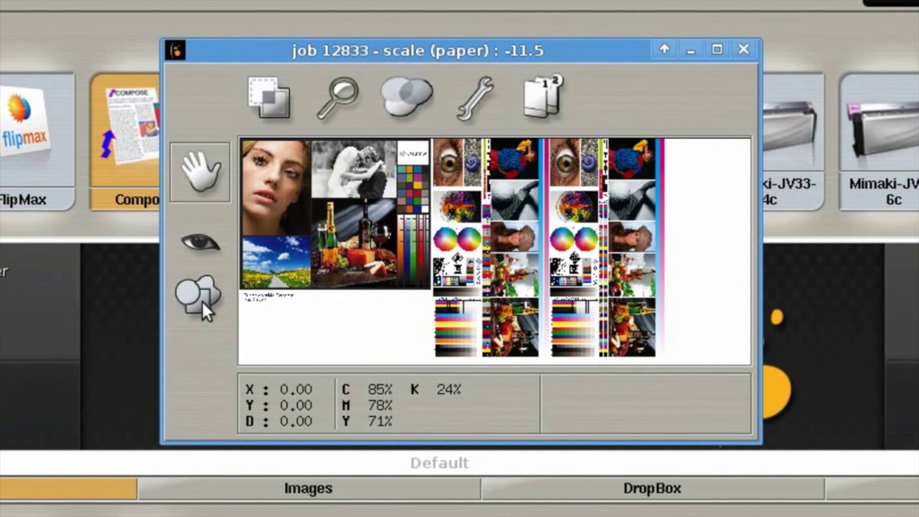
left_click(202, 300)
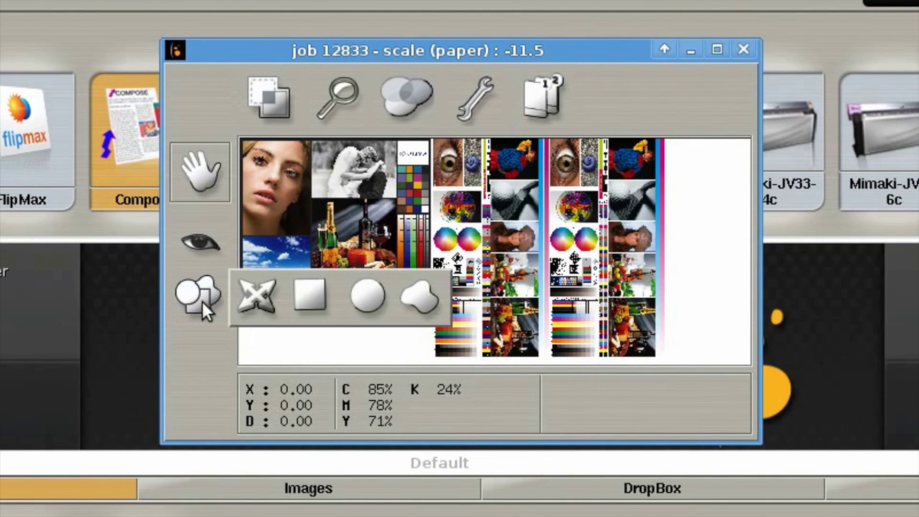
left_click(313, 296)
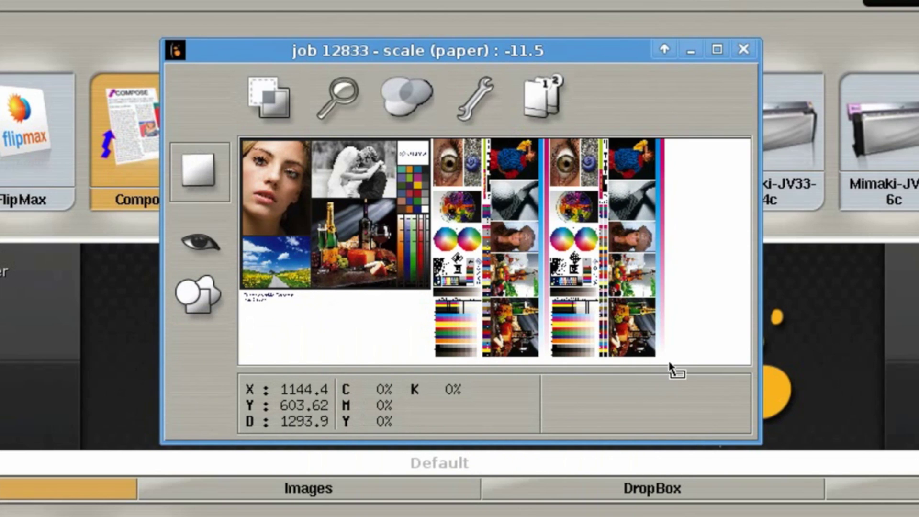
left_click_drag(672, 369, 219, 120)
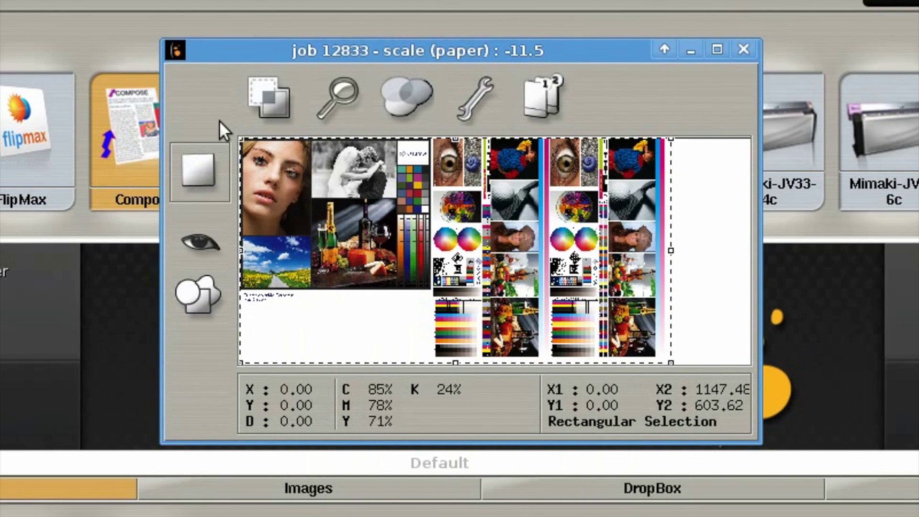
left_click(268, 104)
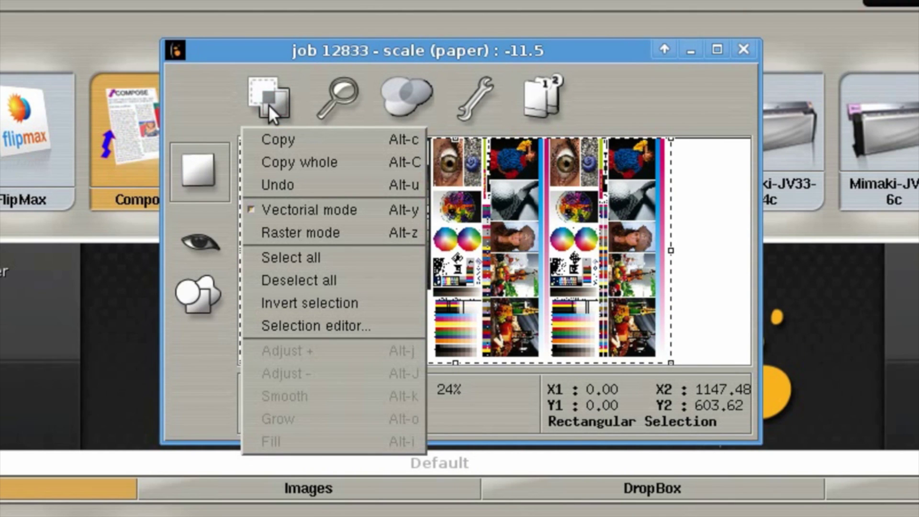
left_click(278, 139)
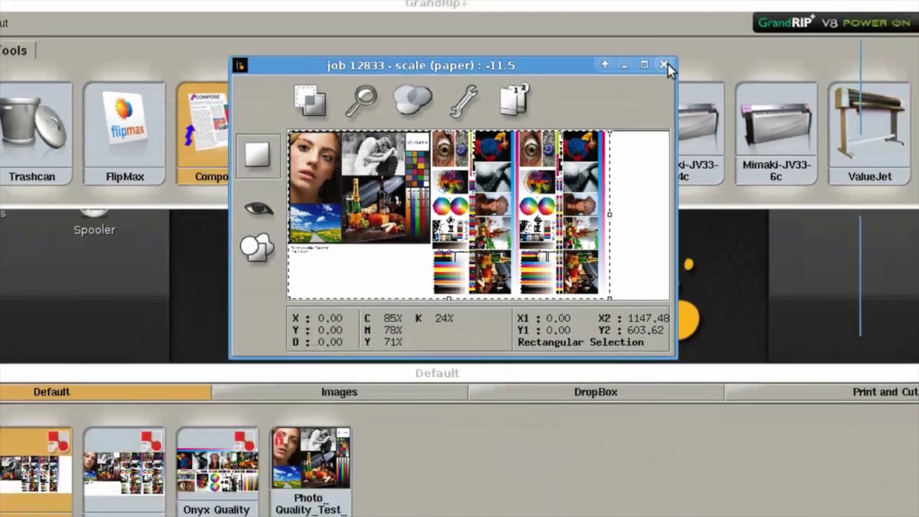
Close the job 12833 preview and open the cropped copy 12833_1 from the Default queue
left_click(743, 49)
left_click(196, 408)
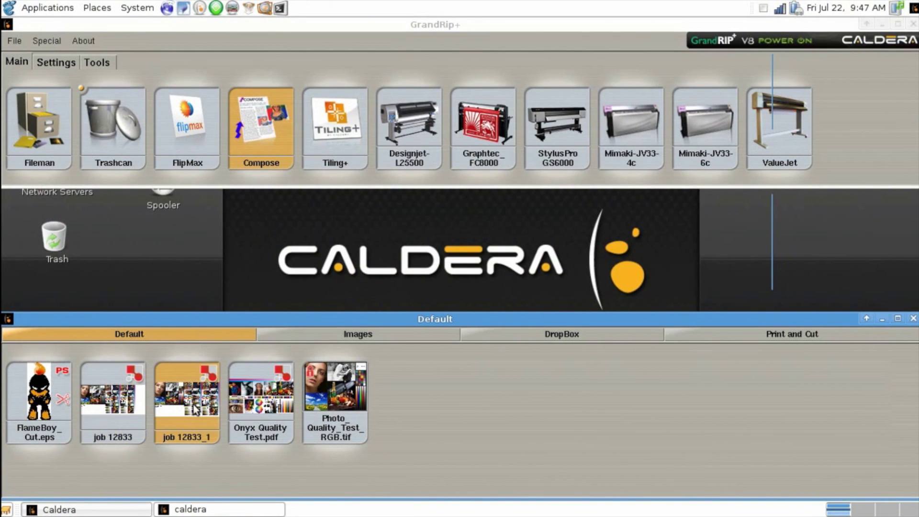
double_click(195, 408)
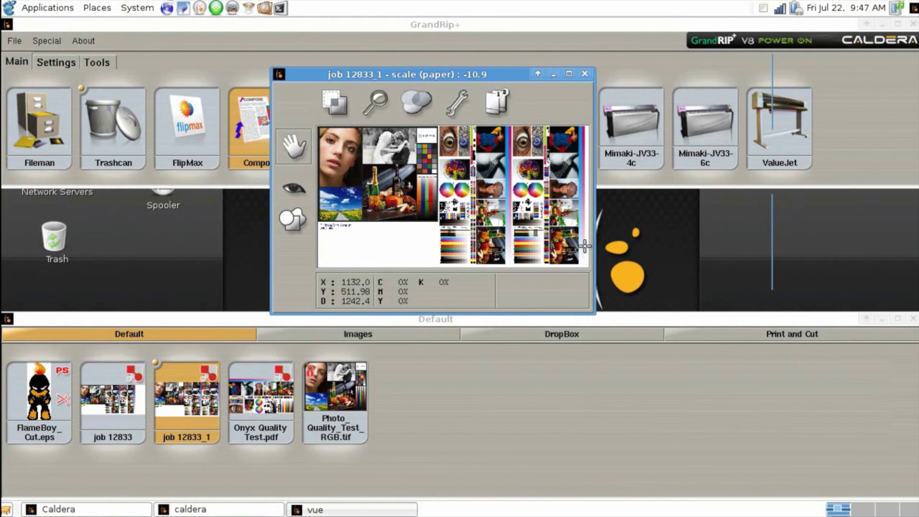